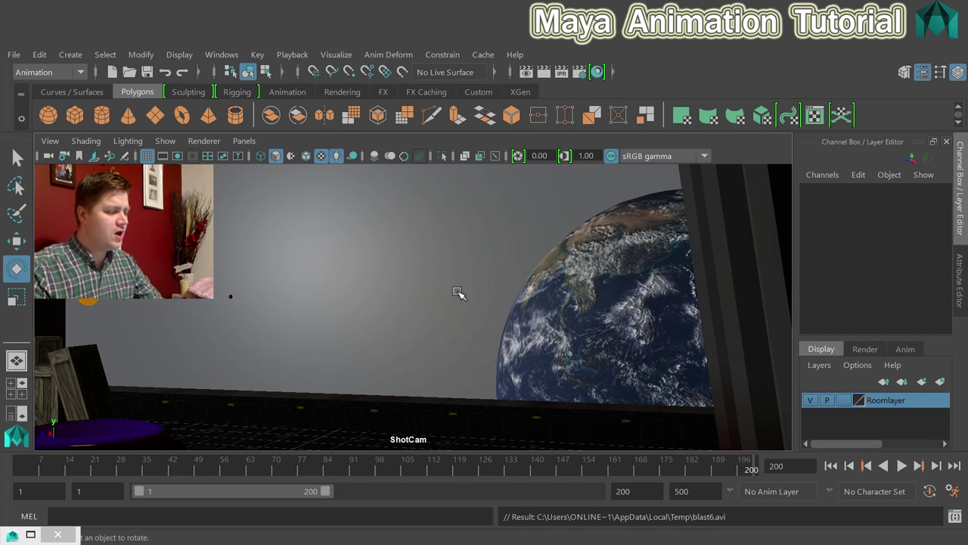
- Maximize the perspective view, dolly in to the projector lamp, and select spotLight1
{"action": "key", "text": "space"}
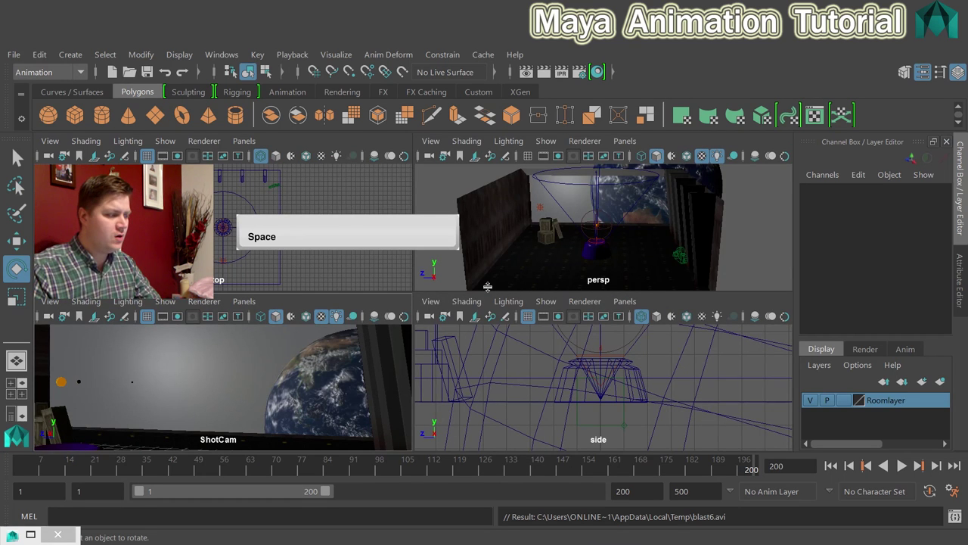
{"action": "key", "text": "space"}
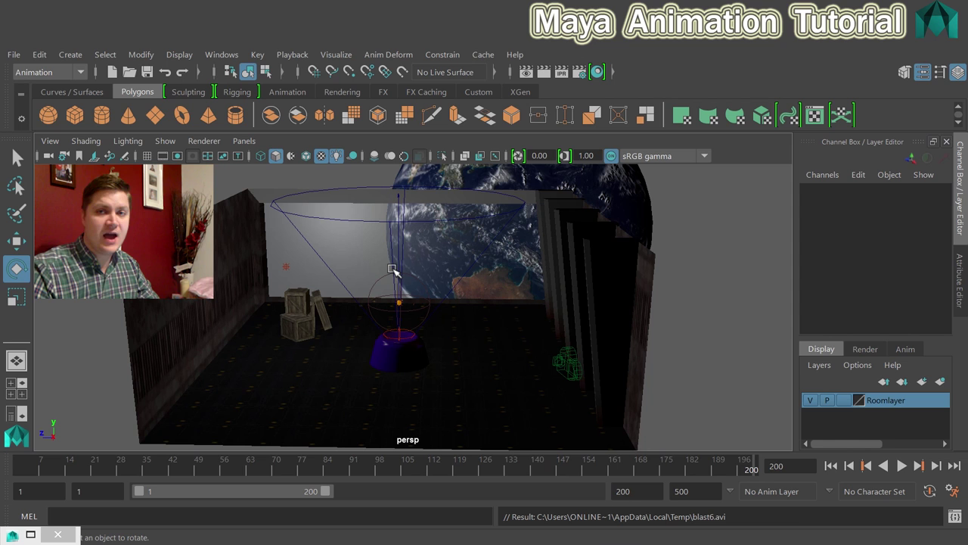
{"action": "scroll", "coordinate": [404, 341], "scroll_direction": "up", "scroll_amount": 3}
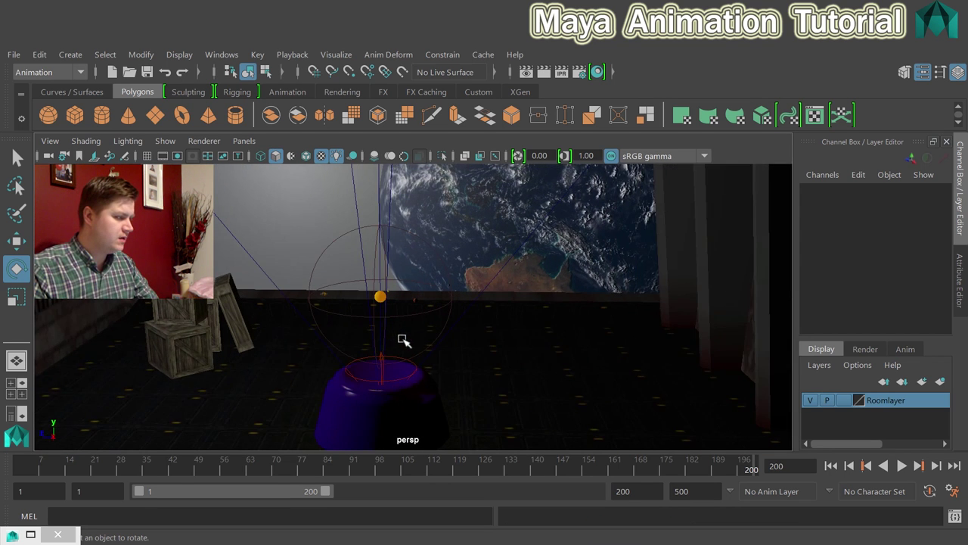
{"action": "scroll", "coordinate": [403, 339], "scroll_direction": "up", "scroll_amount": 2}
{"action": "right_click_drag", "start_coordinate": [388, 346], "coordinate": [442, 302], "text": "alt"}
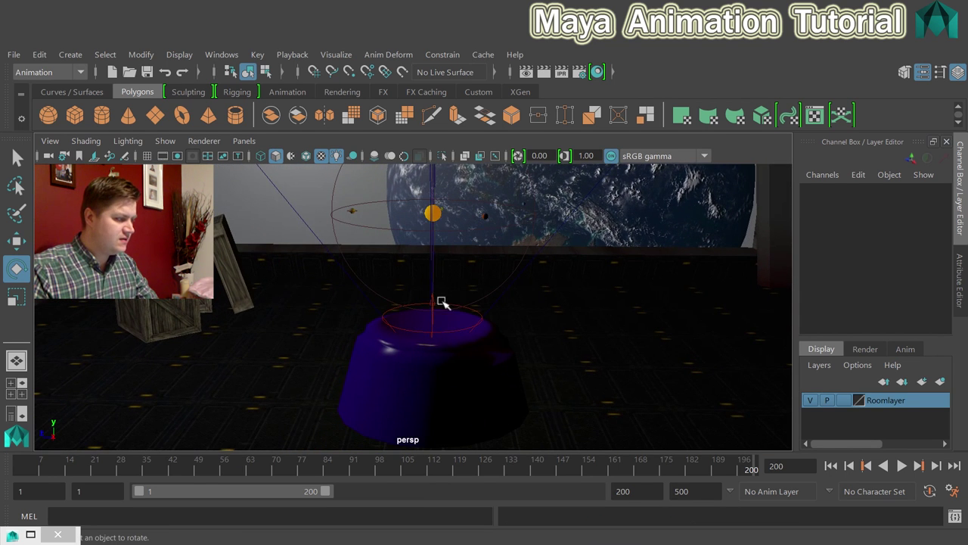
{"action": "left_click", "coordinate": [446, 333]}
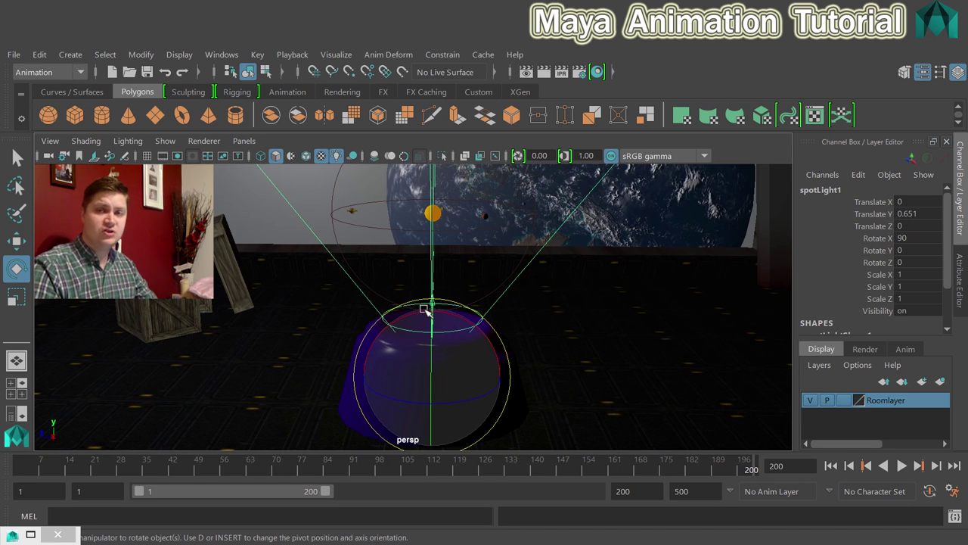
- Cycle the display through wireframe, all-lights lighting, and back to smooth shaded
{"action": "key", "text": "4"}
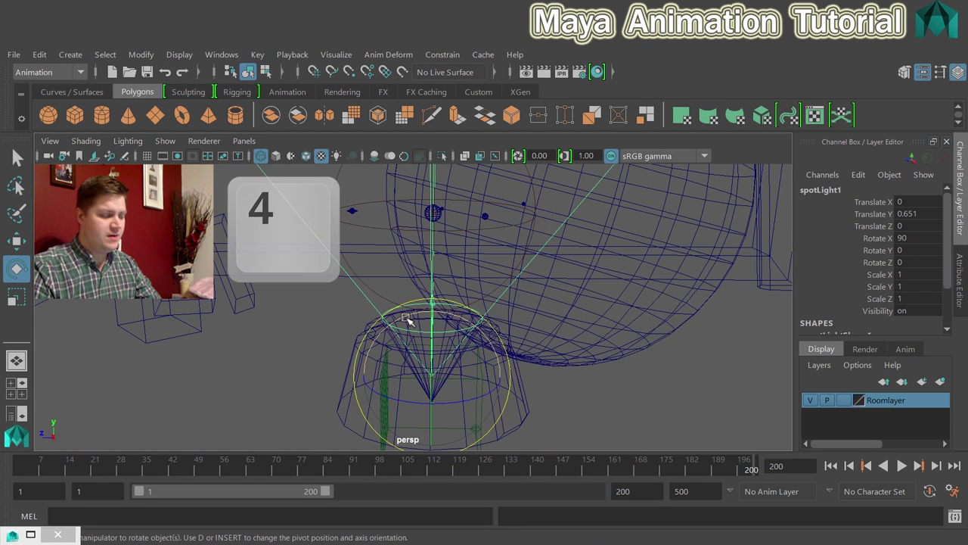
{"action": "key", "text": "7"}
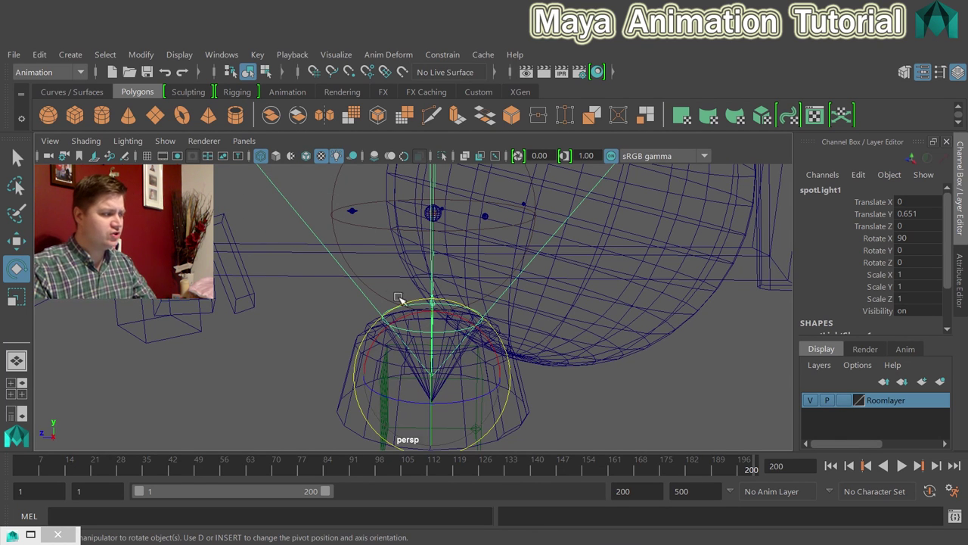
{"action": "key", "text": "5"}
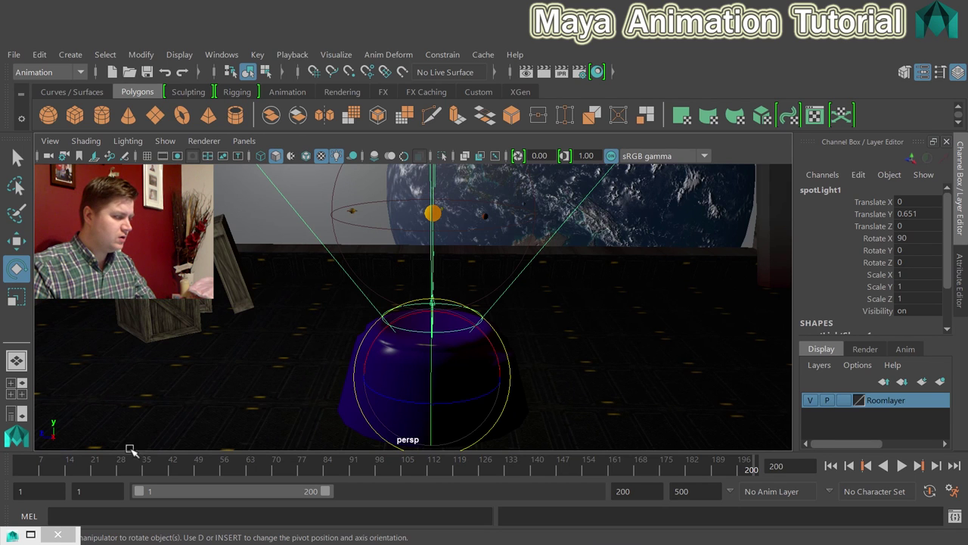
- Preview the animation playback, then bring up the spotlight's Attribute Editor
{"action": "key", "text": "alt+v"}
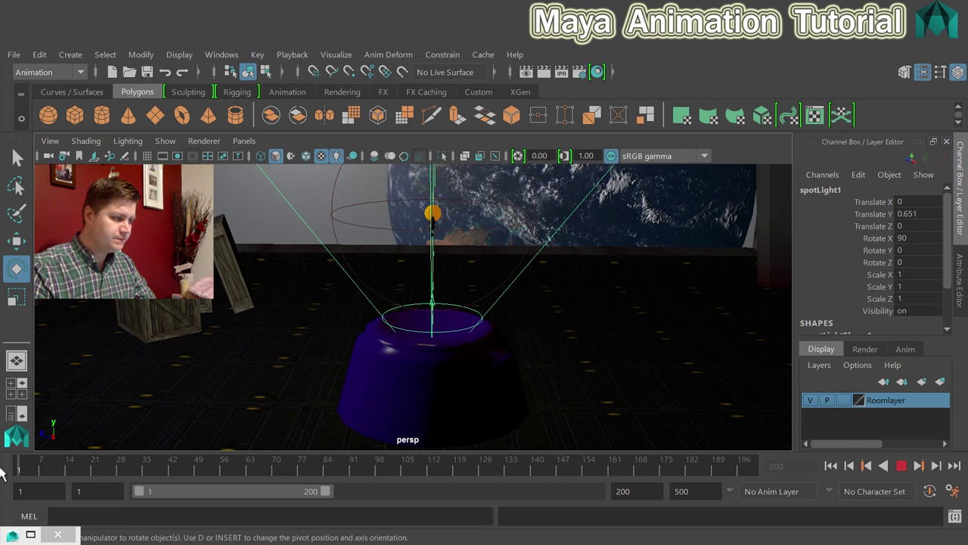
{"action": "key", "text": "alt+v"}
{"action": "scroll", "coordinate": [868, 269], "scroll_direction": "down", "scroll_amount": 2}
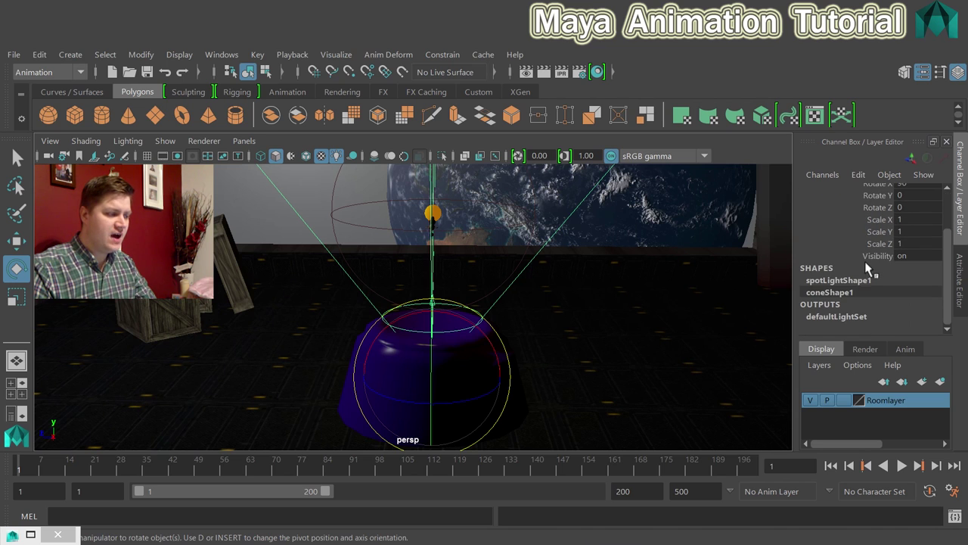
{"action": "scroll", "coordinate": [866, 268], "scroll_direction": "up", "scroll_amount": 2}
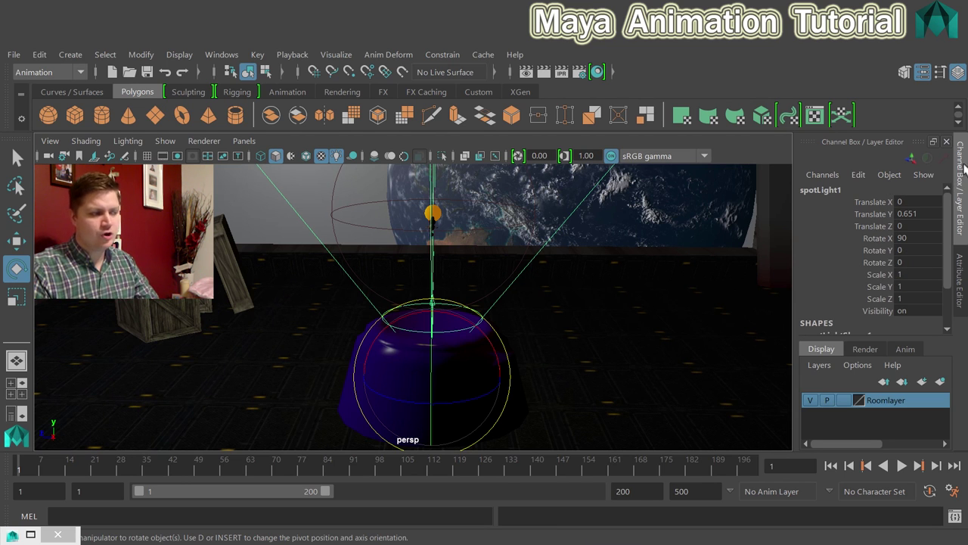
{"action": "left_click", "coordinate": [961, 274]}
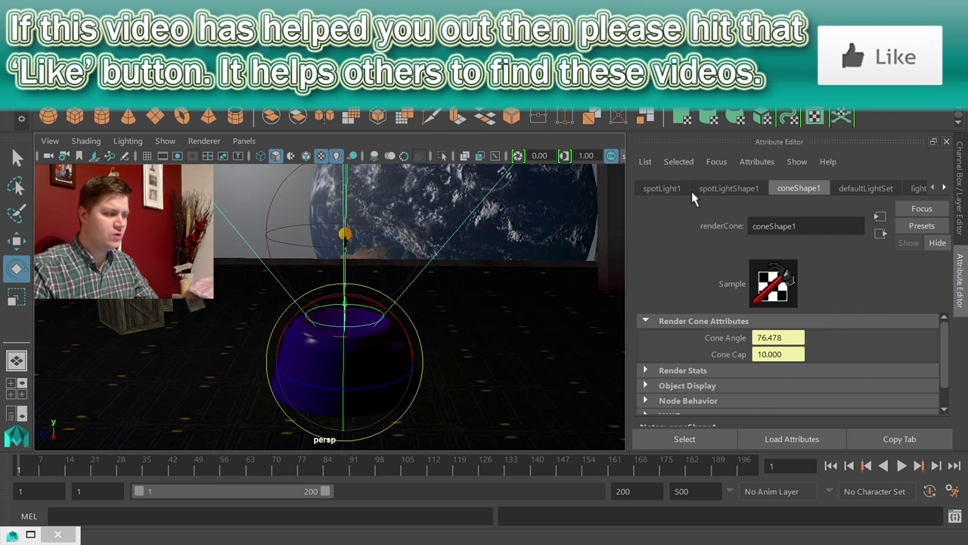
- On the spotLightShape1 tab, key Intensity at 1.000 on frame 1, then move to frame 15
{"action": "left_click", "coordinate": [724, 192]}
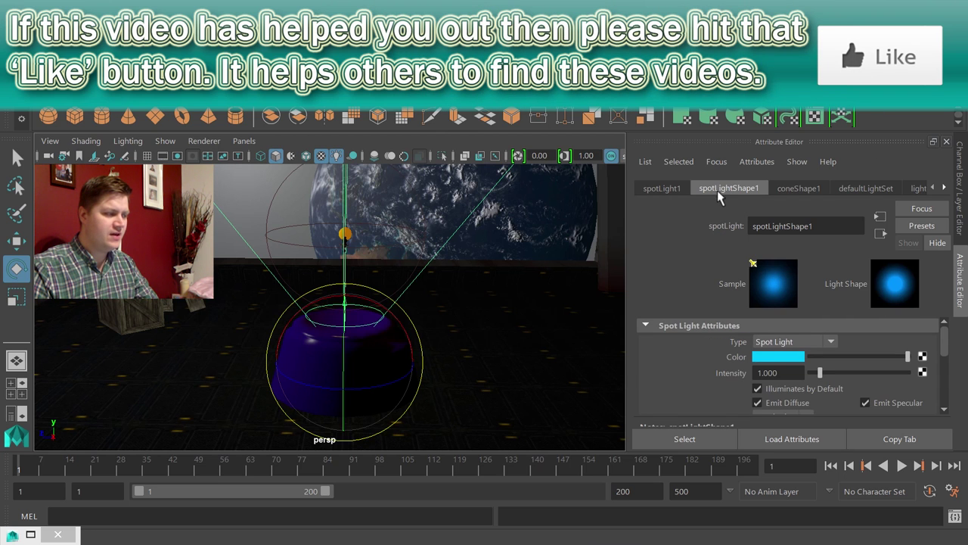
{"action": "right_click", "coordinate": [731, 378]}
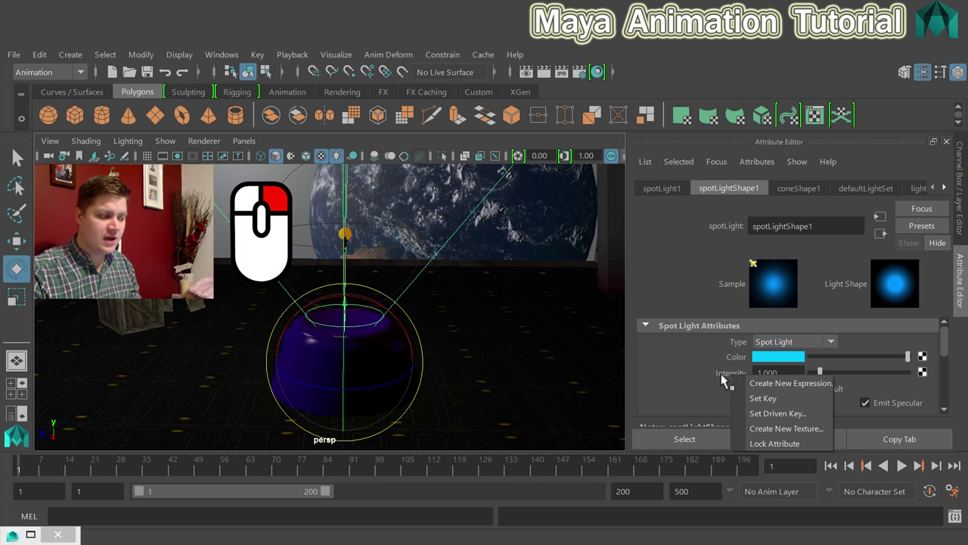
{"action": "left_click", "coordinate": [764, 399]}
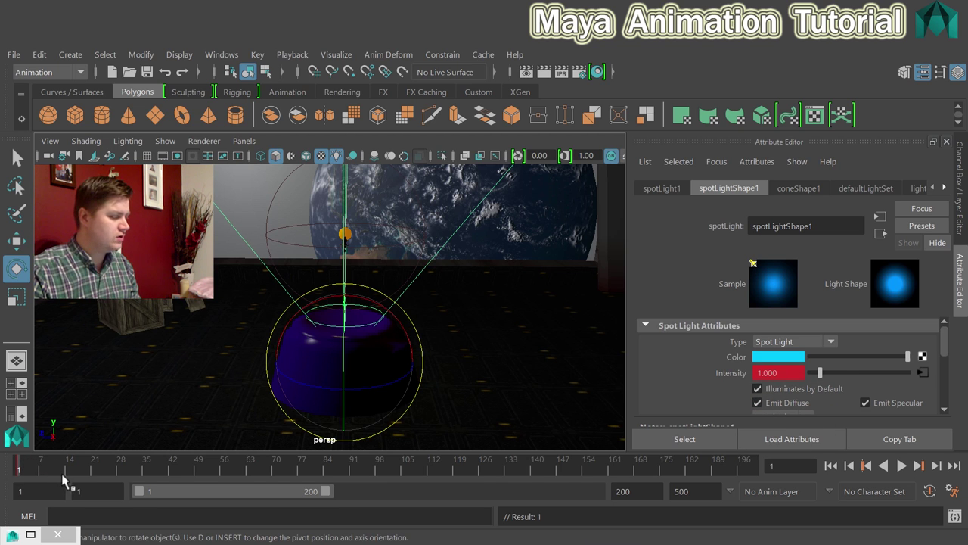
{"action": "left_click_drag", "start_coordinate": [64, 478], "coordinate": [74, 471]}
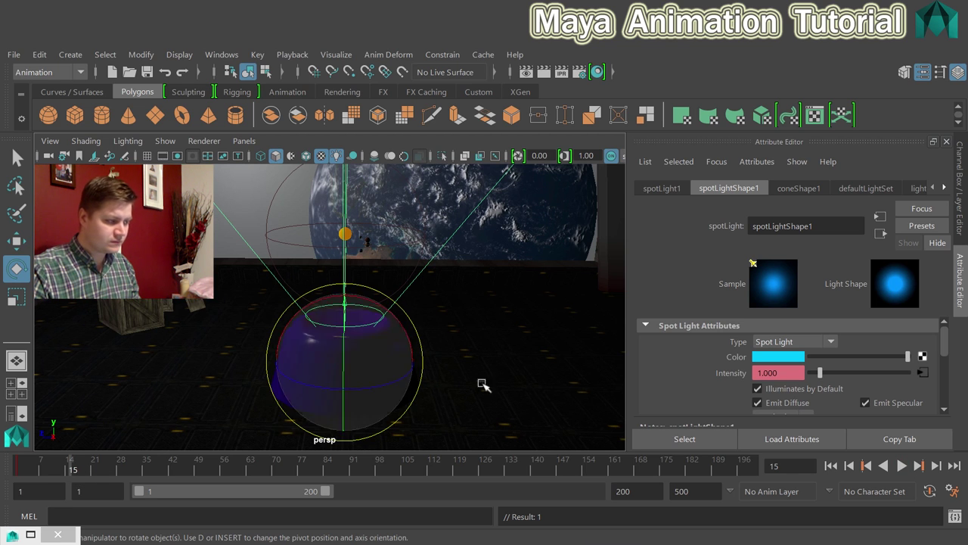
- Change Intensity to 1.5 at frame 15 and set a key on it
{"action": "double_click", "coordinate": [796, 373]}
{"action": "type", "text": "1.5"}
{"action": "key", "text": "Return"}
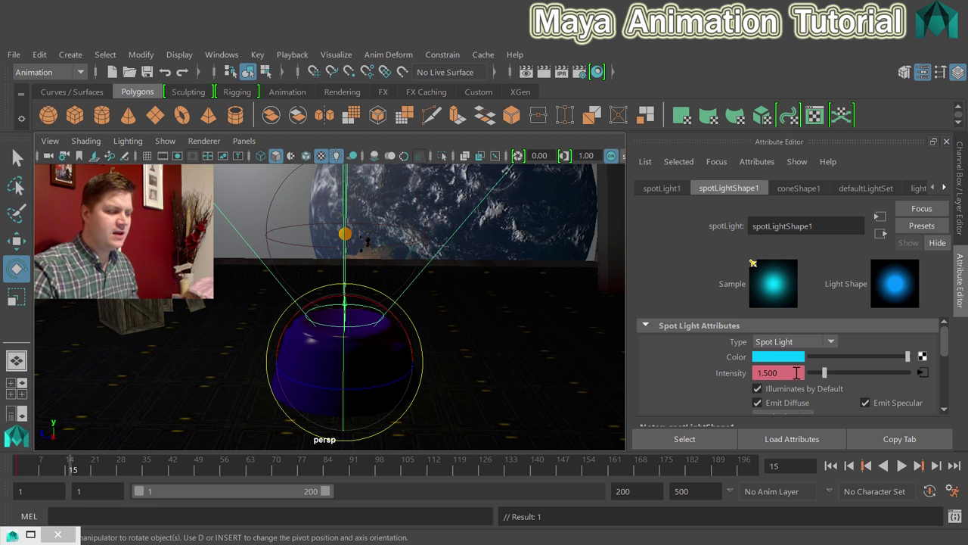
{"action": "right_click", "coordinate": [731, 376]}
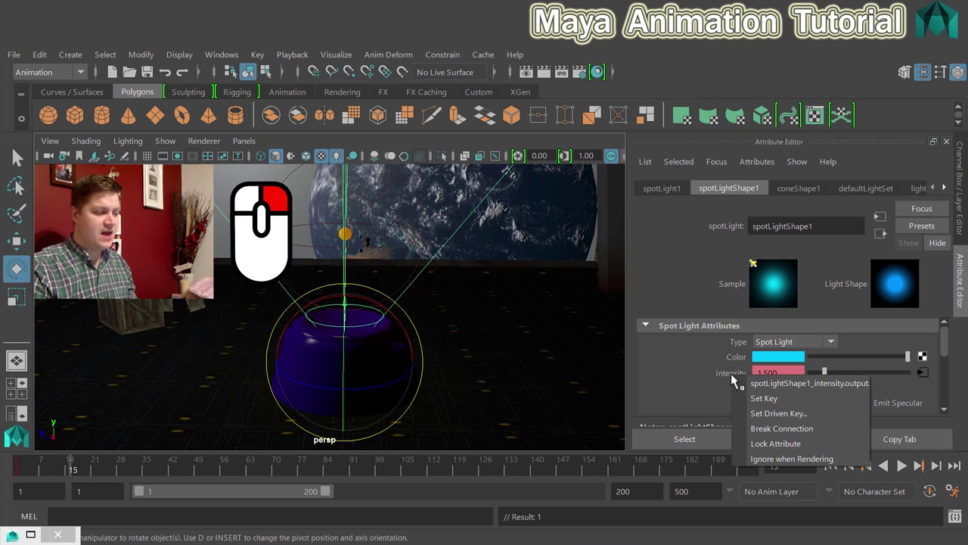
{"action": "right_click_drag", "start_coordinate": [733, 379], "coordinate": [764, 399]}
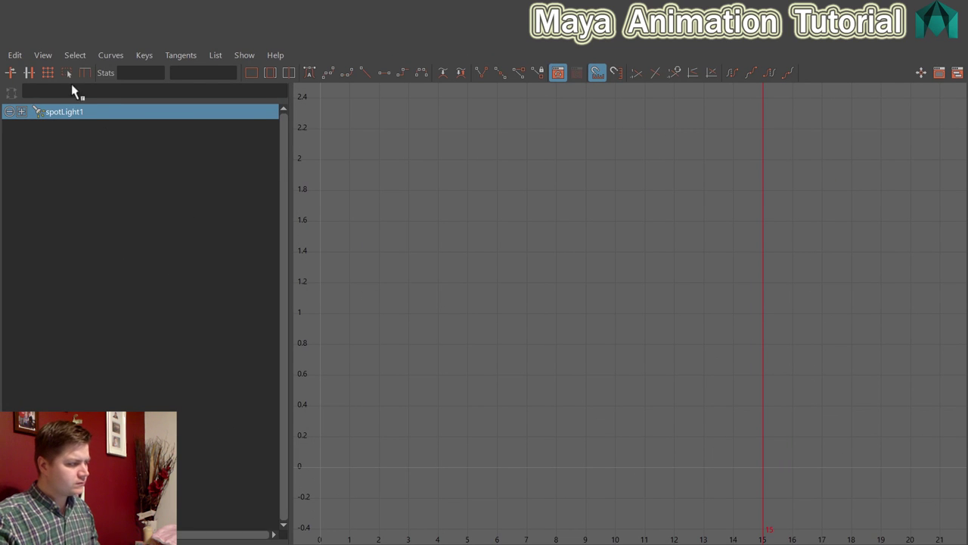
- In the Graph Editor, expand spotLight1, select Intensity, and frame its 1-to-1.5 curve
{"action": "key", "text": "a"}
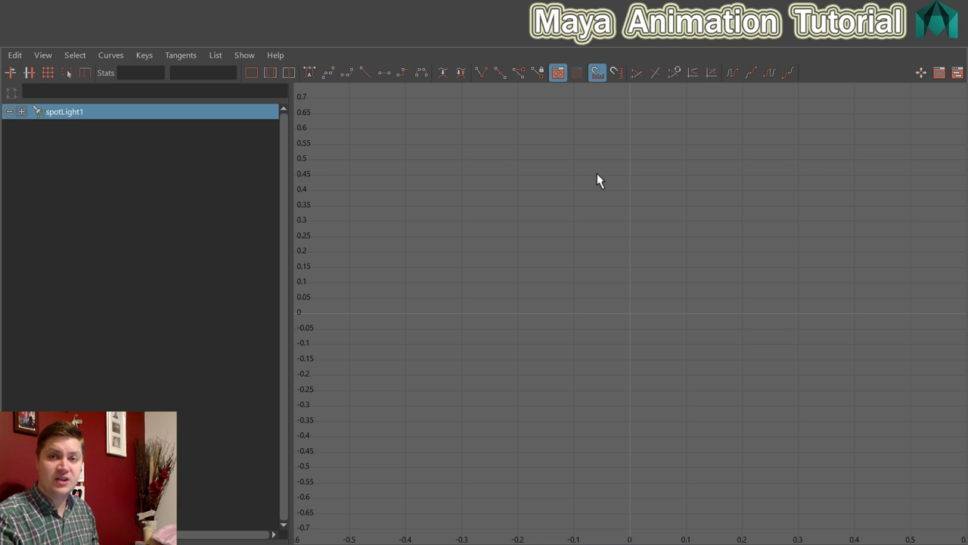
{"action": "left_click_drag", "start_coordinate": [52, 112], "coordinate": [66, 114]}
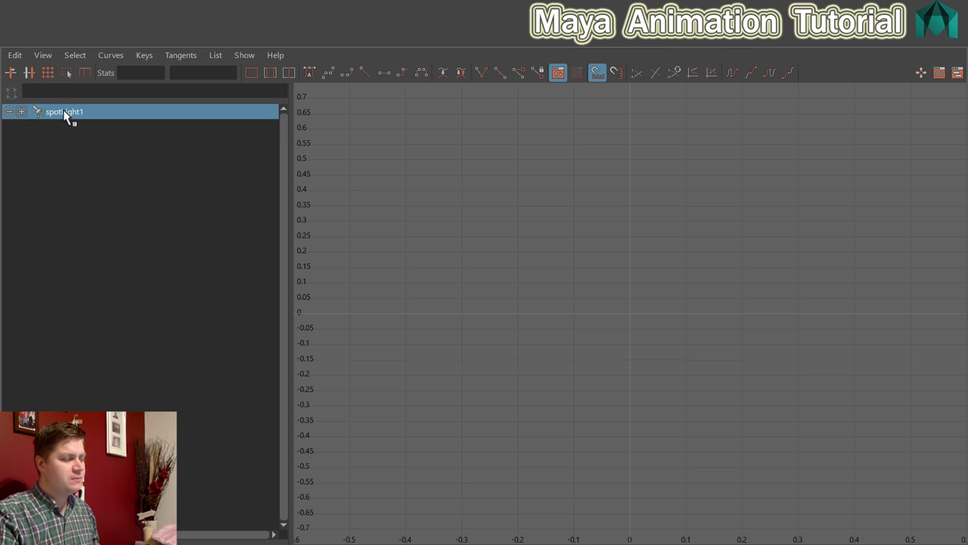
{"action": "left_click", "coordinate": [22, 112]}
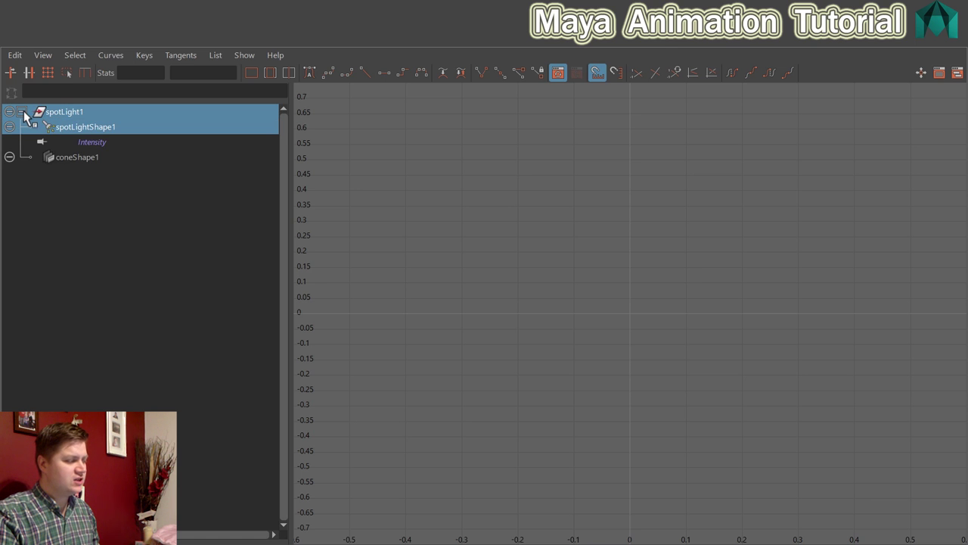
{"action": "left_click", "coordinate": [92, 142]}
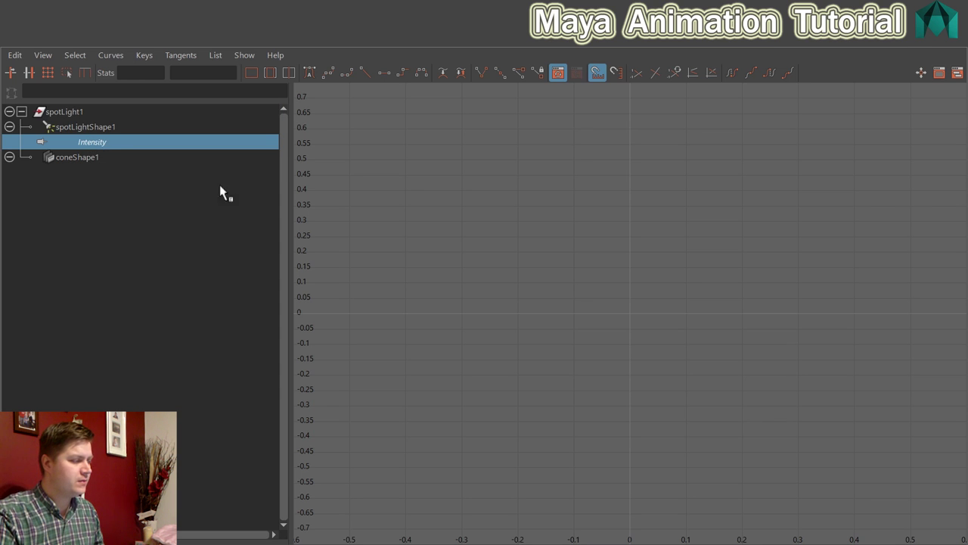
{"action": "key", "text": "a"}
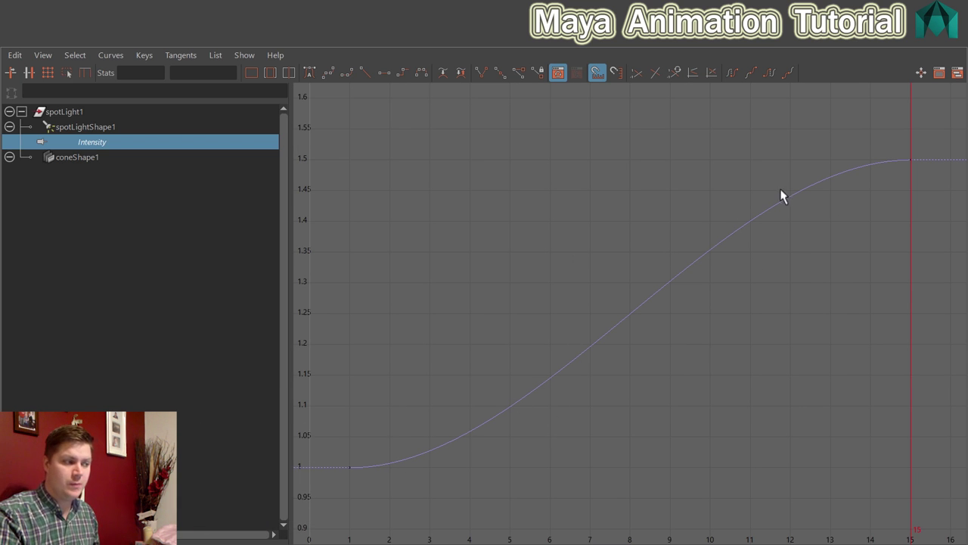
- Select both Intensity keys and set the curve's Post Infinity to Oscillate
{"action": "left_click_drag", "start_coordinate": [913, 140], "coordinate": [337, 499]}
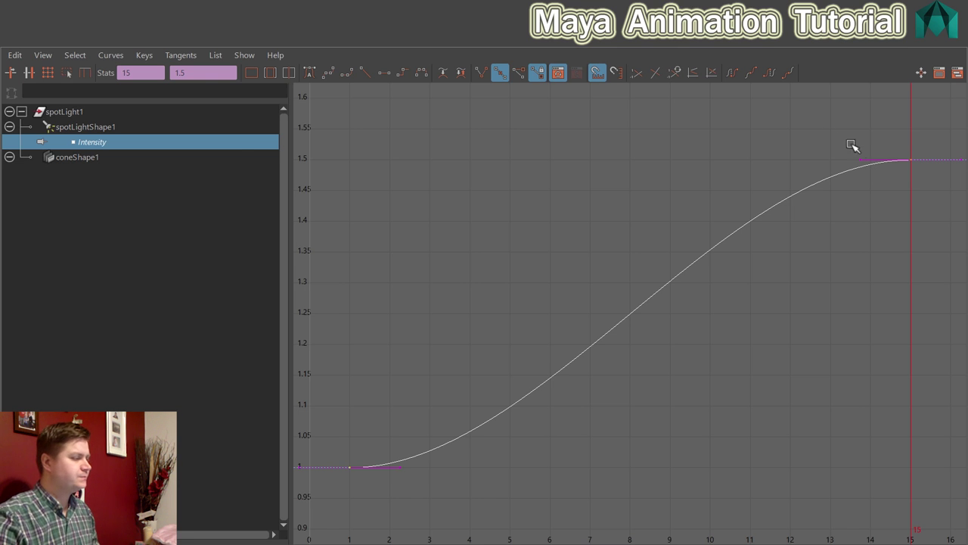
{"action": "left_click", "coordinate": [110, 56]}
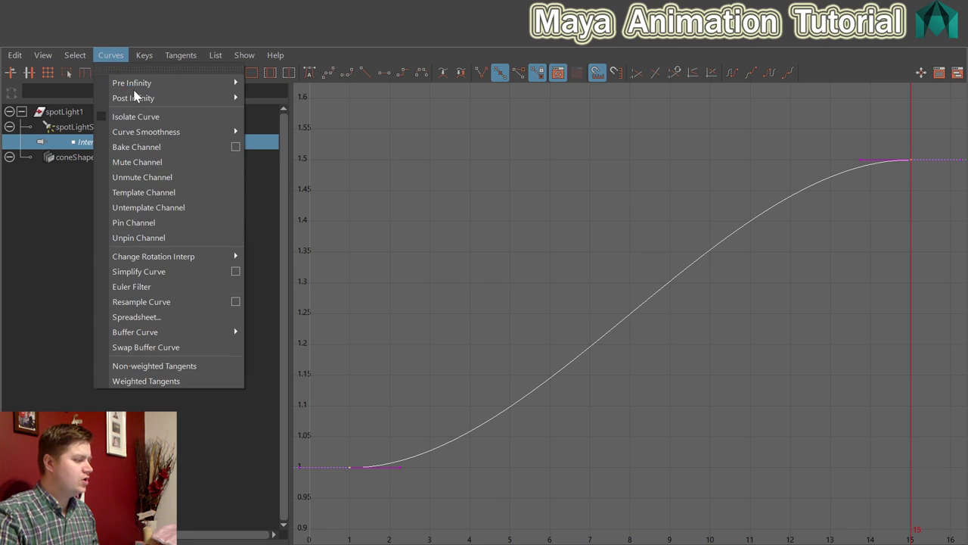
{"action": "mouse_move", "coordinate": [135, 91]}
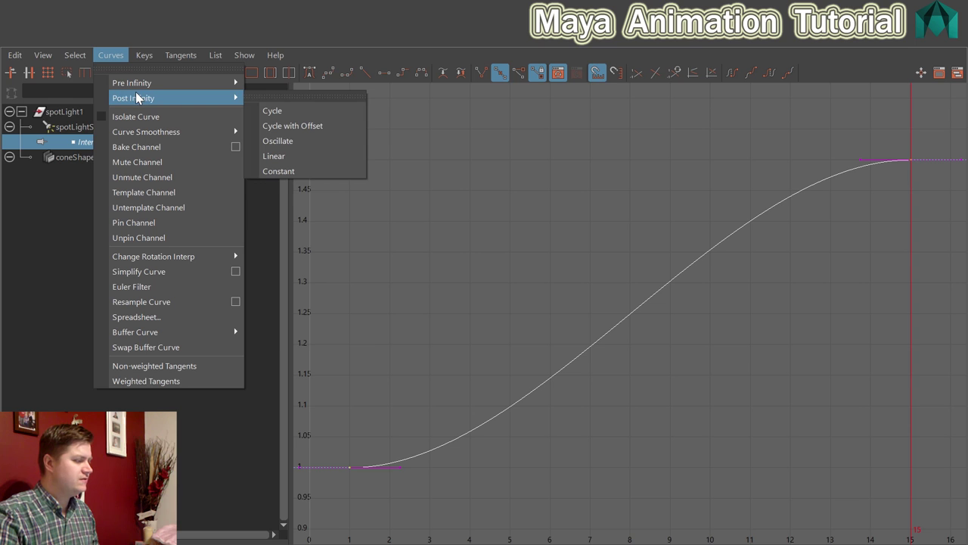
{"action": "left_click", "coordinate": [291, 143]}
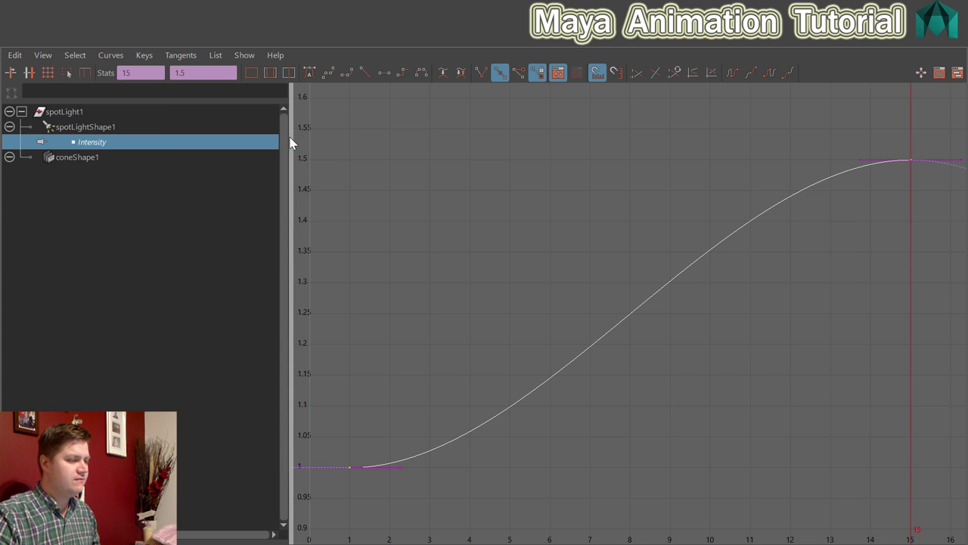
- Zoom out and pan the Graph Editor to show the repeating wave after frame 15
{"action": "scroll", "coordinate": [542, 166], "scroll_direction": "down", "scroll_amount": 3}
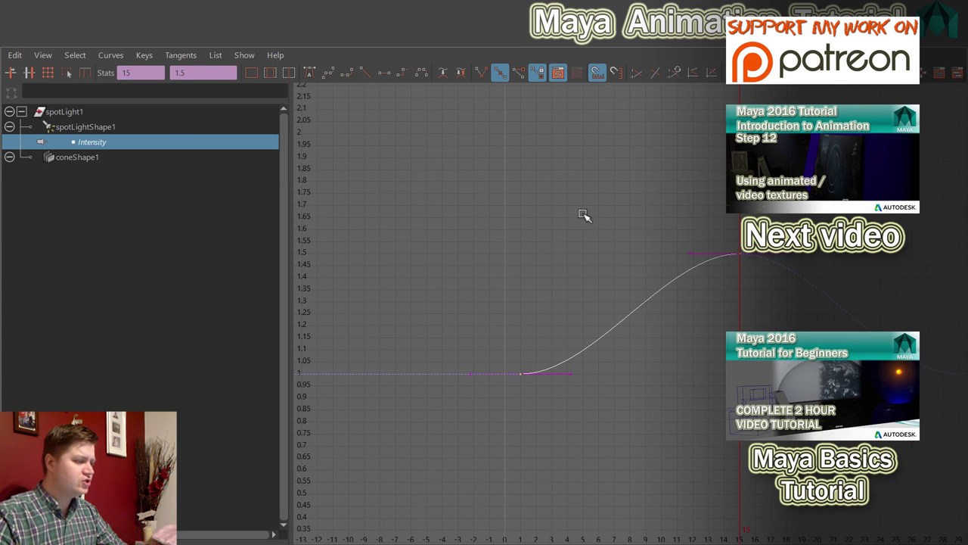
{"action": "scroll", "coordinate": [506, 197], "scroll_direction": "down", "scroll_amount": 5}
{"action": "middle_click_drag", "start_coordinate": [476, 212], "coordinate": [399, 298], "text": "alt"}
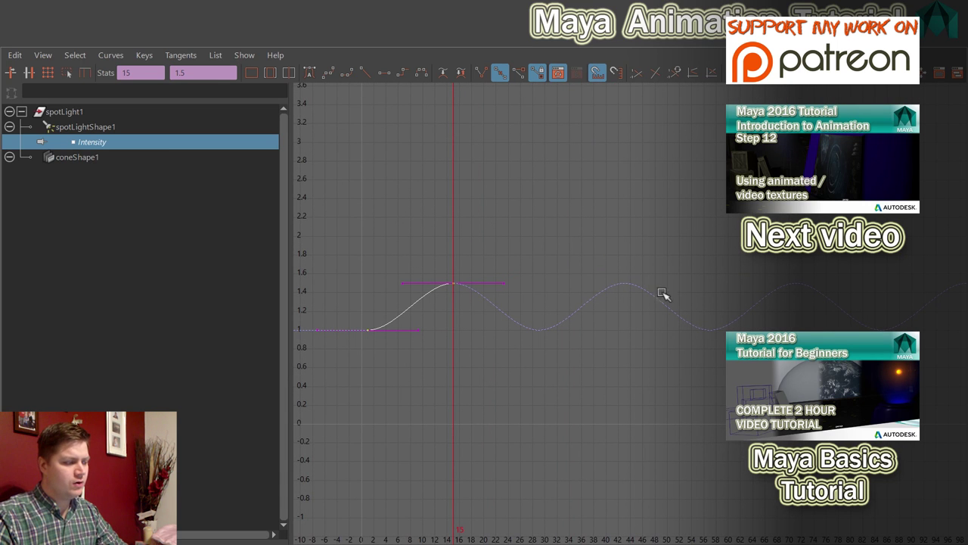